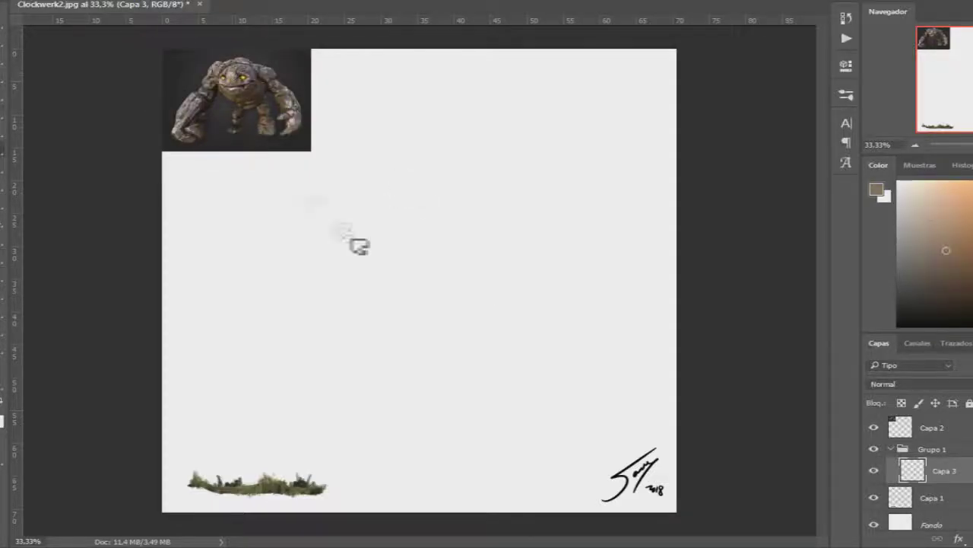
# - Paint a grey oval stone head with a smile, using greys, tan and brown from the reference
pyautogui.click(237, 83)
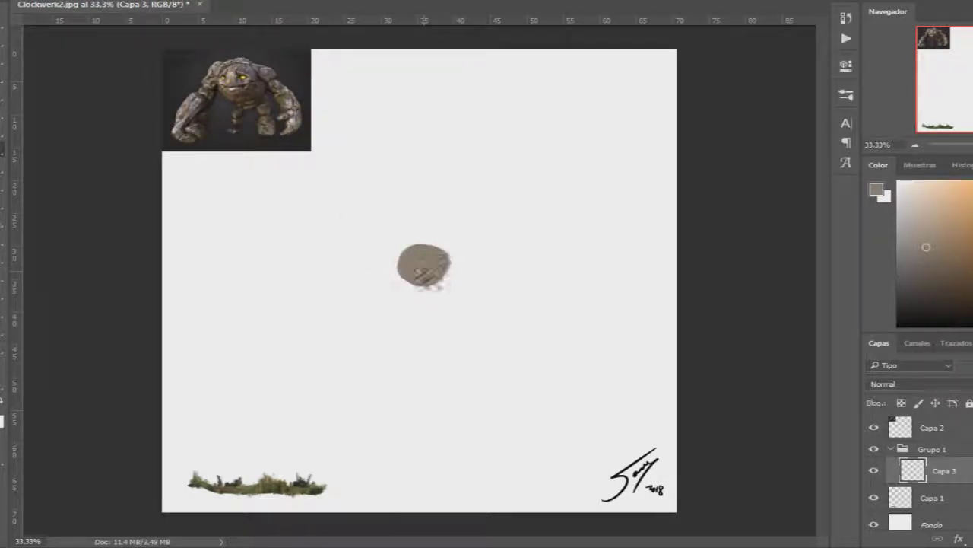
pyautogui.keyDown('alt'); pyautogui.click(233, 79); pyautogui.keyUp('alt')
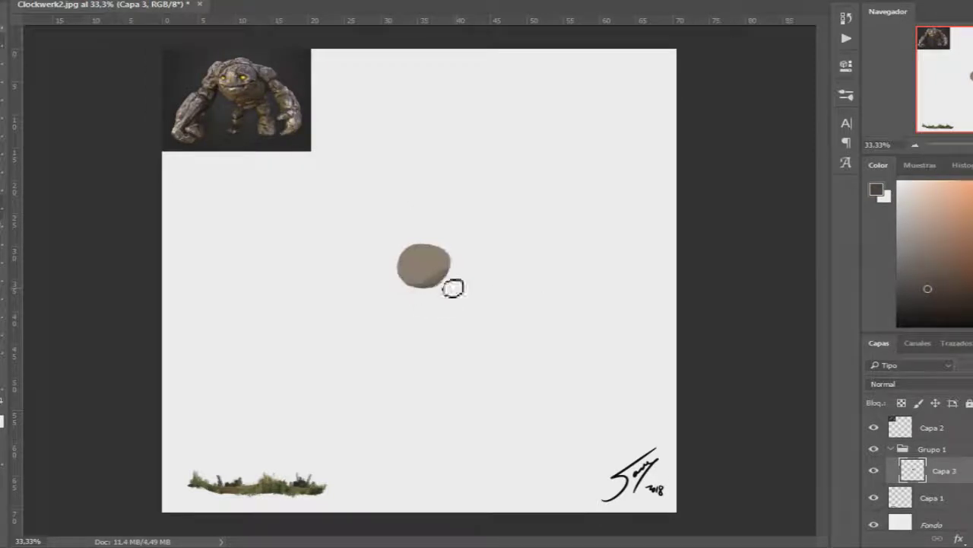
pyautogui.keyDown('ctrl'); pyautogui.click(913, 470); pyautogui.keyUp('ctrl')
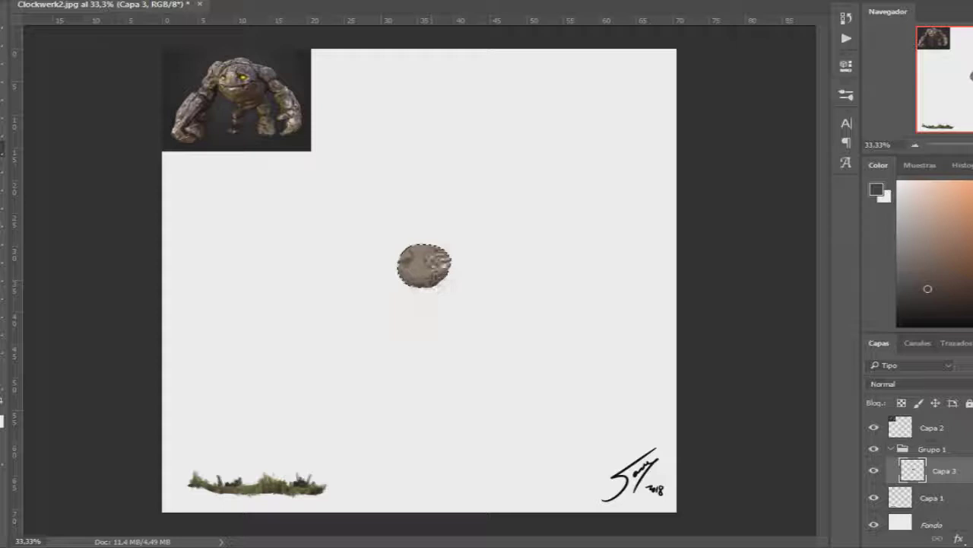
pyautogui.keyDown('alt'); pyautogui.click(228, 97); pyautogui.keyUp('alt')
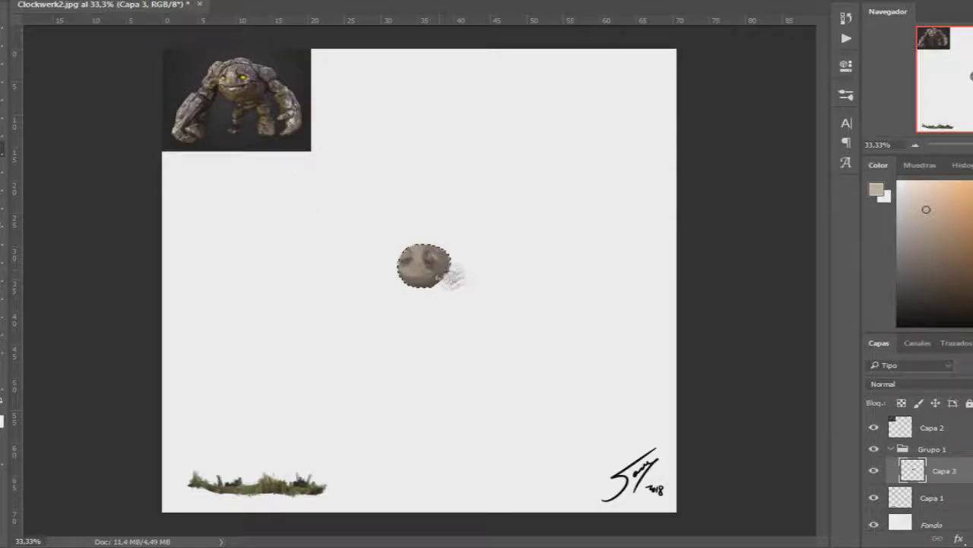
pyautogui.keyDown('alt'); pyautogui.click(254, 79); pyautogui.keyUp('alt')
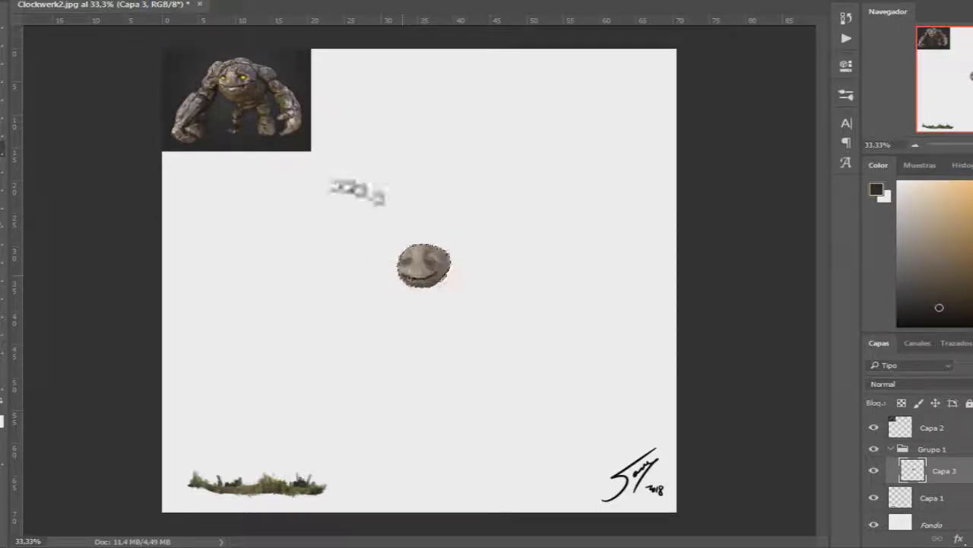
# - Paint two glowing yellow eyes on the stone head
pyautogui.scroll(3, 437, 265)
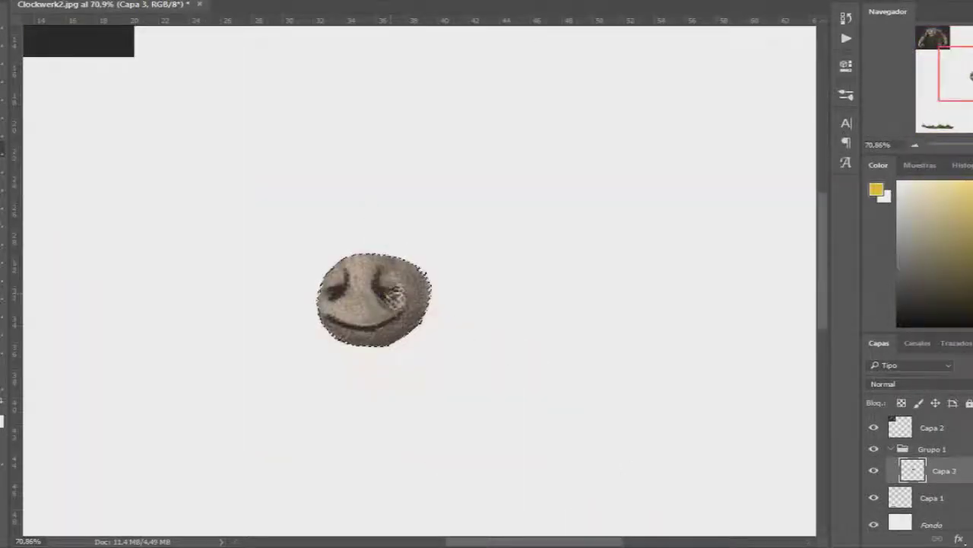
pyautogui.click(388, 293)
pyautogui.click(346, 290)
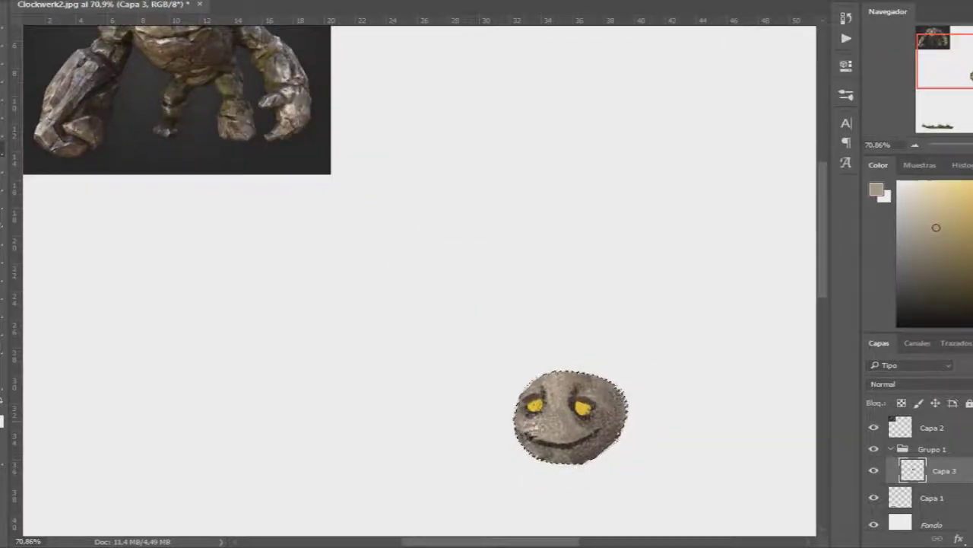
# - Darken the head's right edge and the area around the mouth
pyautogui.moveTo(582, 415); pyautogui.dragTo(569, 371)
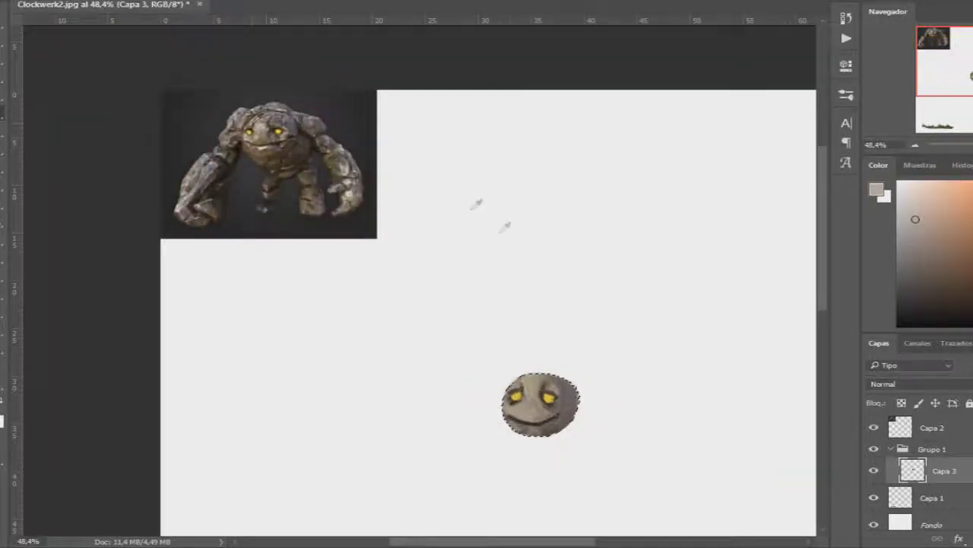
pyautogui.moveTo(532, 396); pyautogui.dragTo(546, 426)
pyautogui.keyDown('alt'); pyautogui.click(261, 162); pyautogui.keyUp('alt')
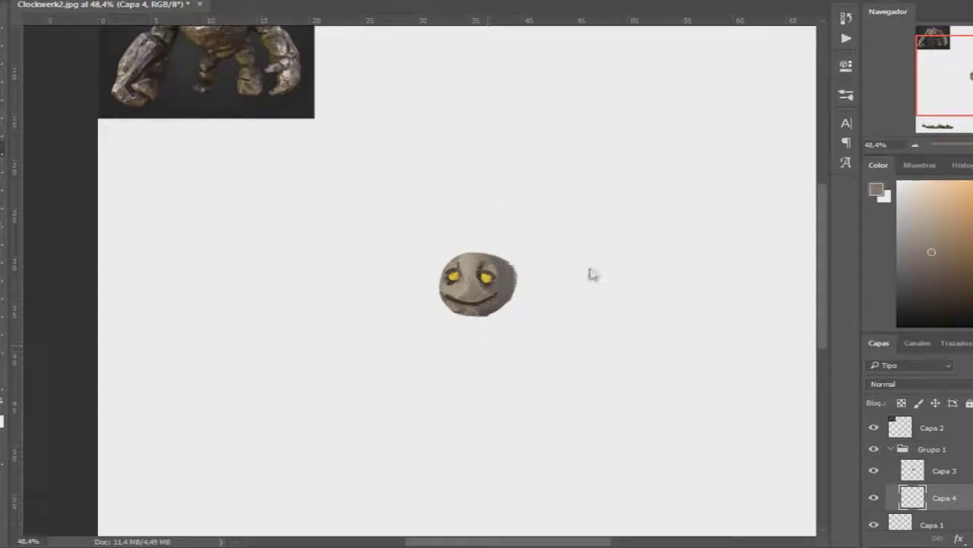
# - Paint a grey stone arm ending in a fist and resize it with Free Transform
pyautogui.moveTo(411, 334); pyautogui.dragTo(384, 327)
pyautogui.moveTo(414, 356); pyautogui.dragTo(437, 293)
pyautogui.moveTo(415, 331)
pyautogui.mouseDown()
pyautogui.moveTo(423, 381)
pyautogui.moveTo(441, 293)
pyautogui.moveTo(426, 335)
pyautogui.moveTo(440, 394)
pyautogui.mouseUp()
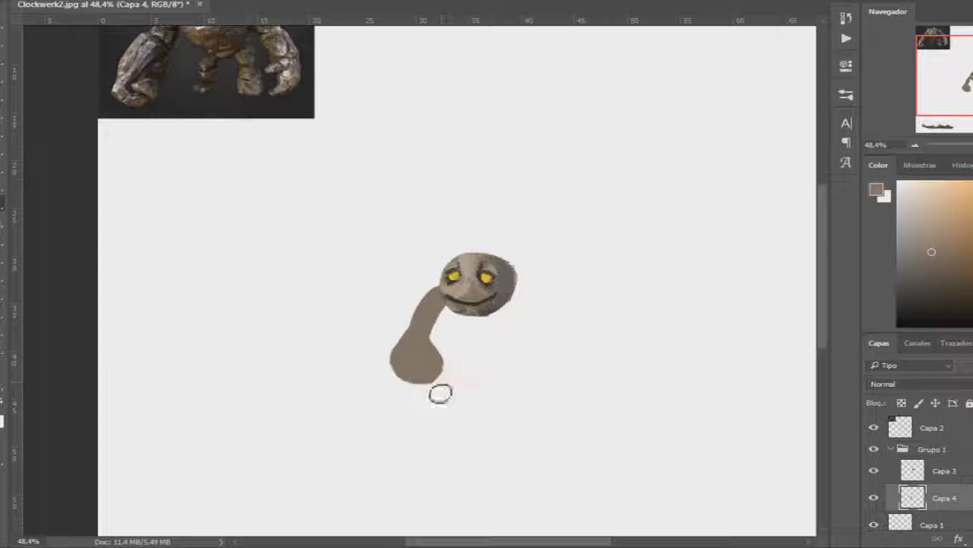
pyautogui.hotkey('ctrl', 't')
pyautogui.press('Return')
pyautogui.scroll(1, 425, 365)
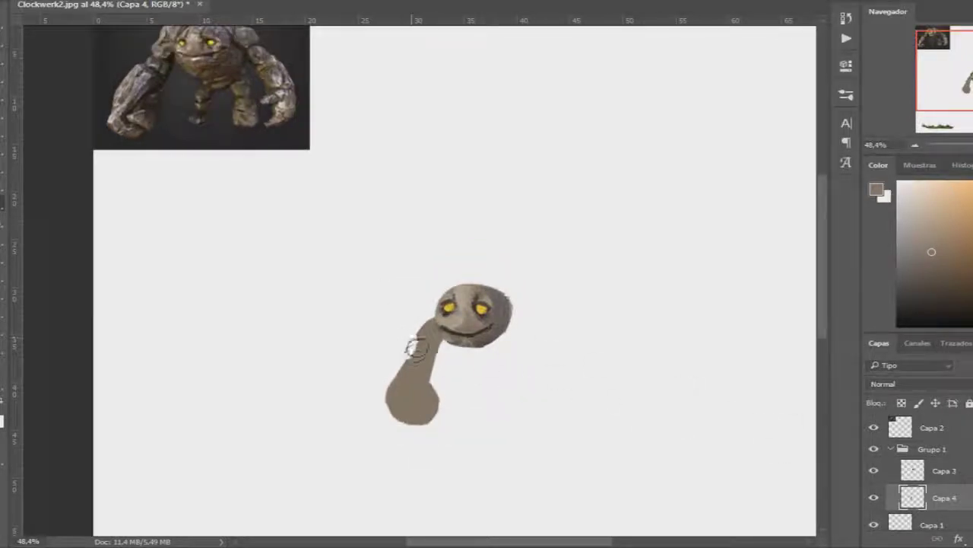
# - Shade the arm with near-black and grey-brown tones sampled from the reference
pyautogui.keyDown('alt'); pyautogui.click(140, 95); pyautogui.keyUp('alt')
pyautogui.moveTo(426, 369); pyautogui.dragTo(437, 383)
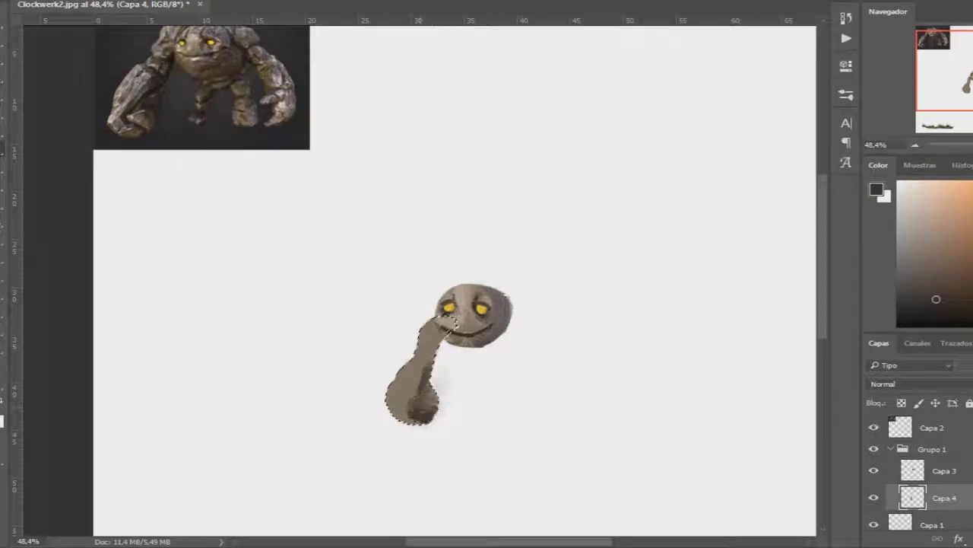
pyautogui.keyDown('alt'); pyautogui.click(495, 304); pyautogui.keyUp('alt')
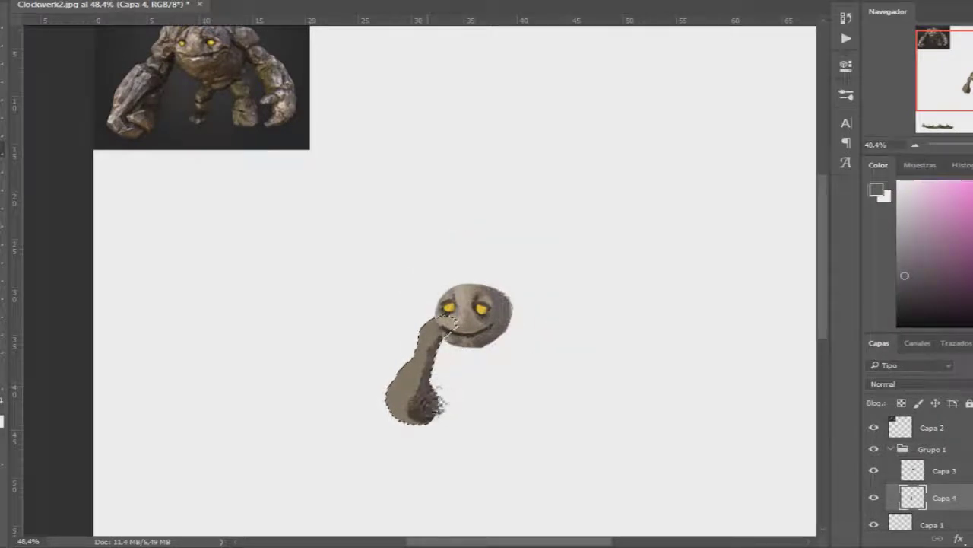
pyautogui.keyDown('alt'); pyautogui.click(142, 118); pyautogui.keyUp('alt')
pyautogui.keyDown('alt'); pyautogui.click(406, 394); pyautogui.keyUp('alt')
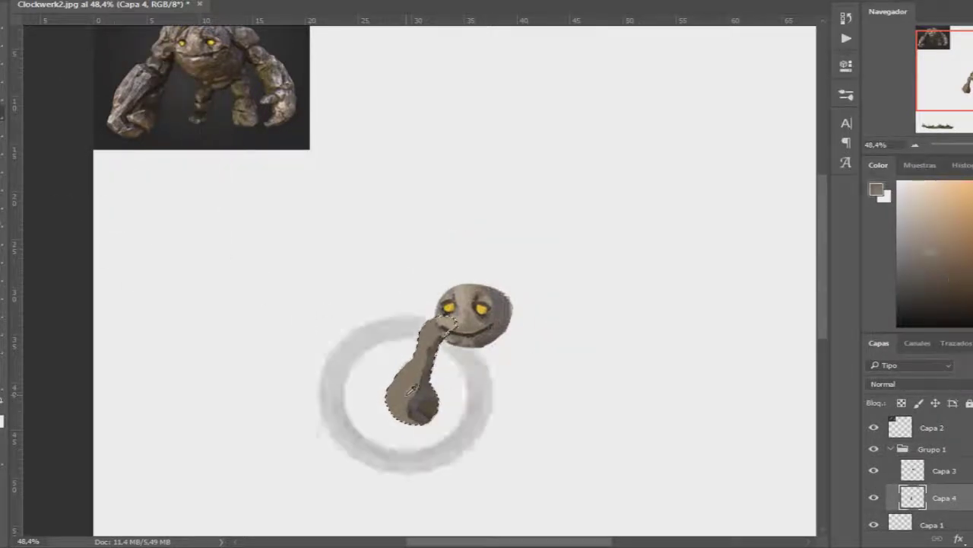
pyautogui.keyDown('alt'); pyautogui.click(107, 118); pyautogui.keyUp('alt')
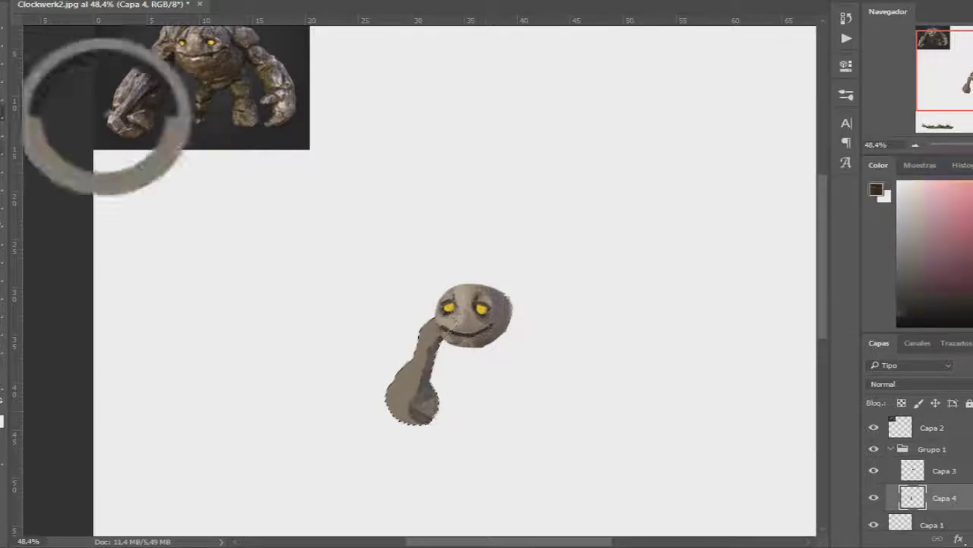
pyautogui.keyDown('alt'); pyautogui.click(113, 130); pyautogui.keyUp('alt')
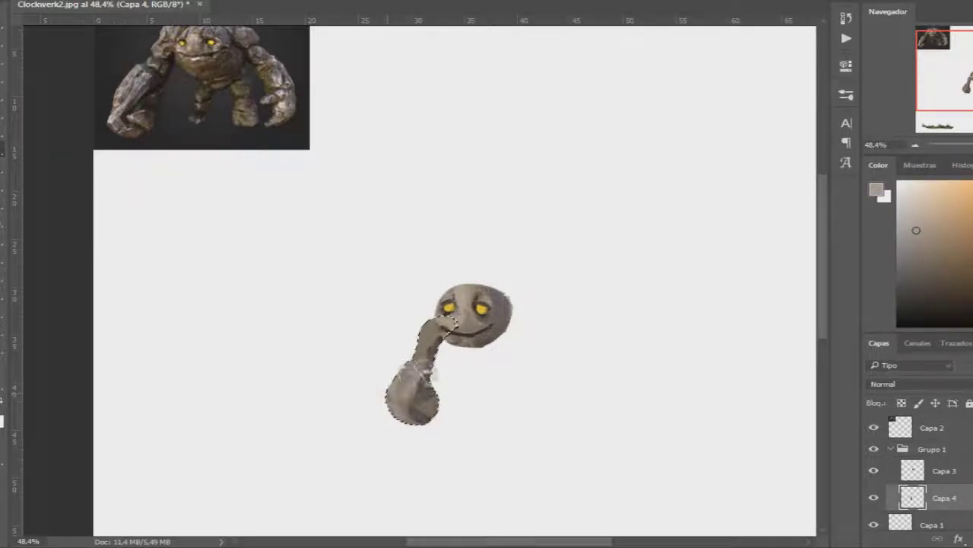
pyautogui.keyDown('alt'); pyautogui.click(161, 86); pyautogui.keyUp('alt')
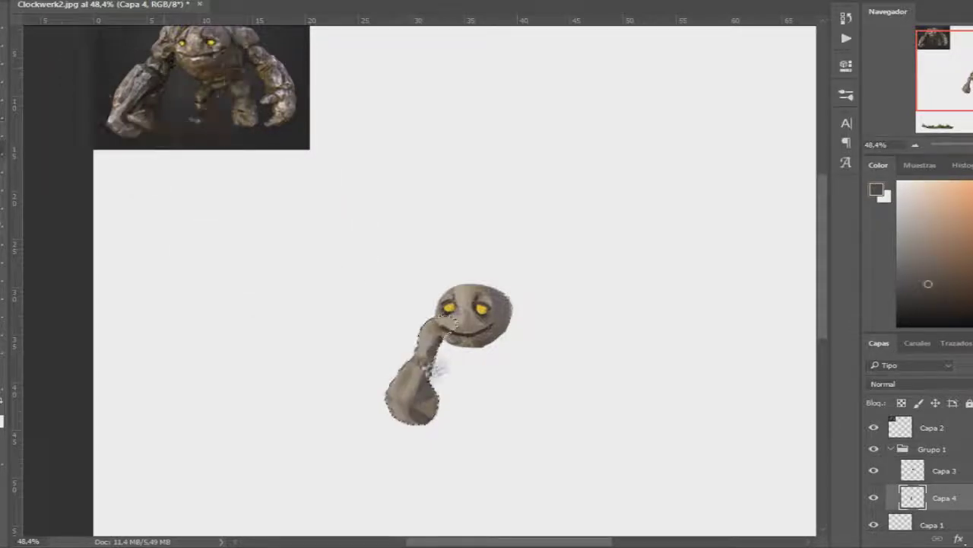
# - Smooth the fist and add light rocky texture with darker greys and browns
pyautogui.keyDown('alt'); pyautogui.click(432, 328); pyautogui.keyUp('alt')
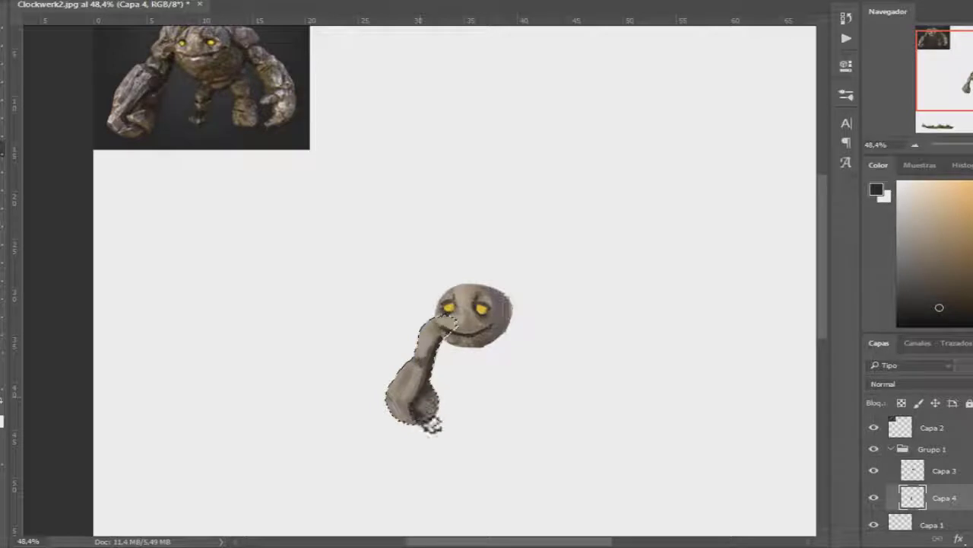
pyautogui.moveTo(426, 407); pyautogui.dragTo(411, 396)
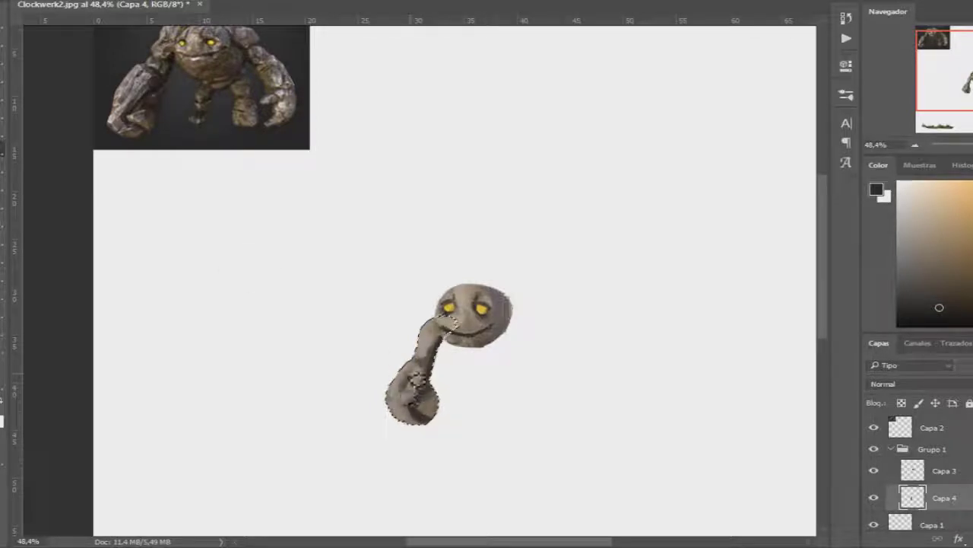
pyautogui.hotkey('ctrl', 'd')
pyautogui.keyDown('alt'); pyautogui.click(167, 80); pyautogui.keyUp('alt')
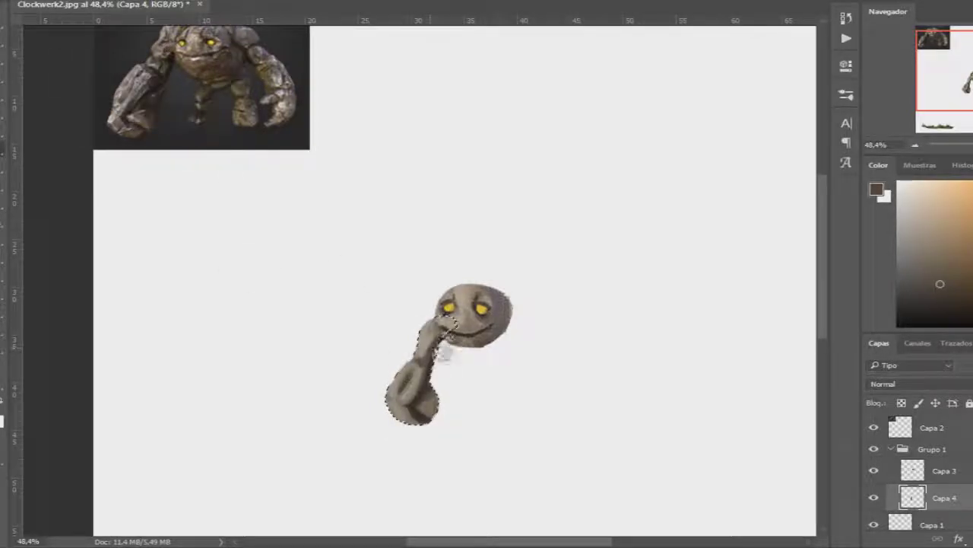
pyautogui.moveTo(411, 399); pyautogui.dragTo(408, 392)
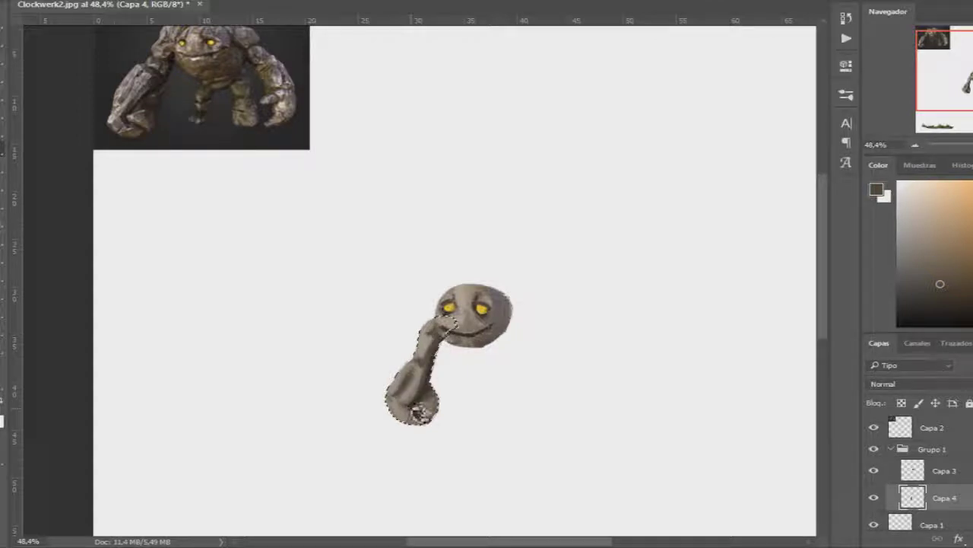
pyautogui.keyDown('alt'); pyautogui.click(440, 381); pyautogui.keyUp('alt')
# - On a new layer, paint and reshape a dark body and leg beneath the head
pyautogui.hotkey('ctrl', 'd')
pyautogui.hotkey('ctrl', 'shift', 'alt', 'n')
pyautogui.keyDown('alt'); pyautogui.click(205, 92); pyautogui.keyUp('alt')
pyautogui.keyDown('alt'); pyautogui.click(430, 395); pyautogui.keyUp('alt')
pyautogui.moveTo(460, 356)
pyautogui.mouseDown()
pyautogui.moveTo(495, 359)
pyautogui.moveTo(510, 330)
pyautogui.moveTo(475, 372)
pyautogui.moveTo(517, 358)
pyautogui.moveTo(480, 370)
pyautogui.moveTo(449, 356)
pyautogui.mouseUp()
pyautogui.hotkey('ctrl', 't')
pyautogui.moveTo(521, 357); pyautogui.dragTo(524, 348)
pyautogui.press('Return')
pyautogui.moveTo(426, 365)
pyautogui.mouseDown()
pyautogui.moveTo(483, 391)
pyautogui.moveTo(466, 423)
pyautogui.moveTo(462, 413)
pyautogui.moveTo(484, 408)
pyautogui.moveTo(473, 414)
pyautogui.moveTo(484, 392)
pyautogui.moveTo(520, 424)
pyautogui.moveTo(520, 338)
pyautogui.moveTo(512, 431)
pyautogui.mouseUp()
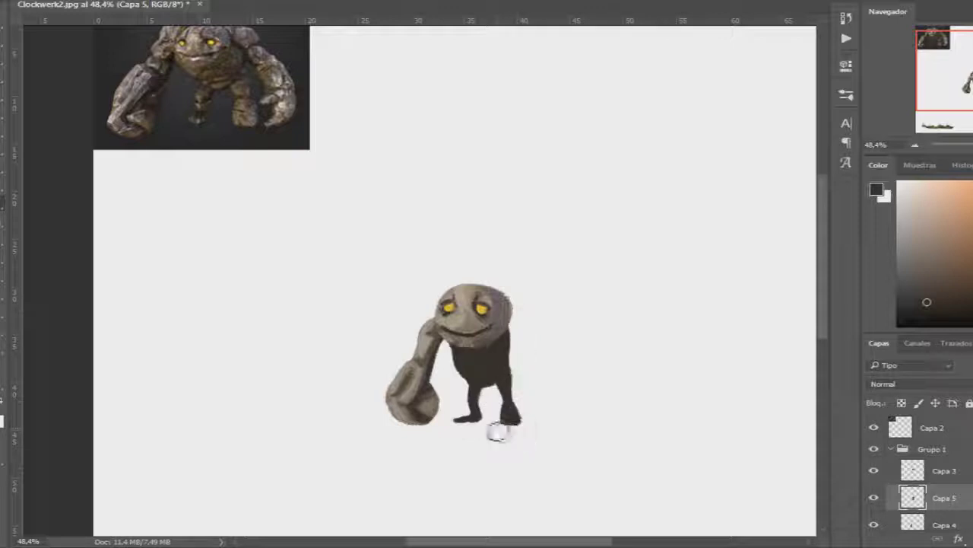
# - Shade the selected body and legs with lighter grey and dark brown stone strokes
pyautogui.keyDown('ctrl'); pyautogui.click(913, 498); pyautogui.keyUp('ctrl')
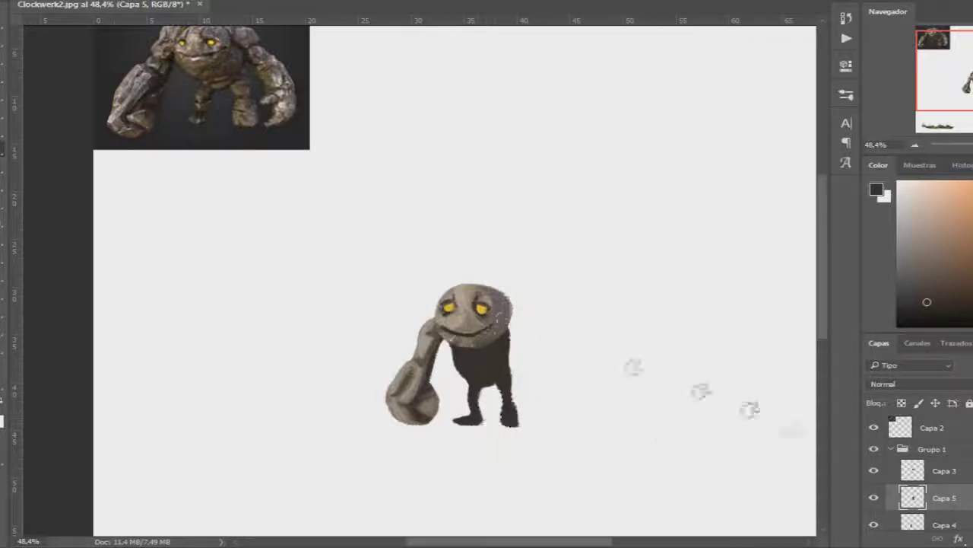
pyautogui.moveTo(517, 423); pyautogui.dragTo(517, 378)
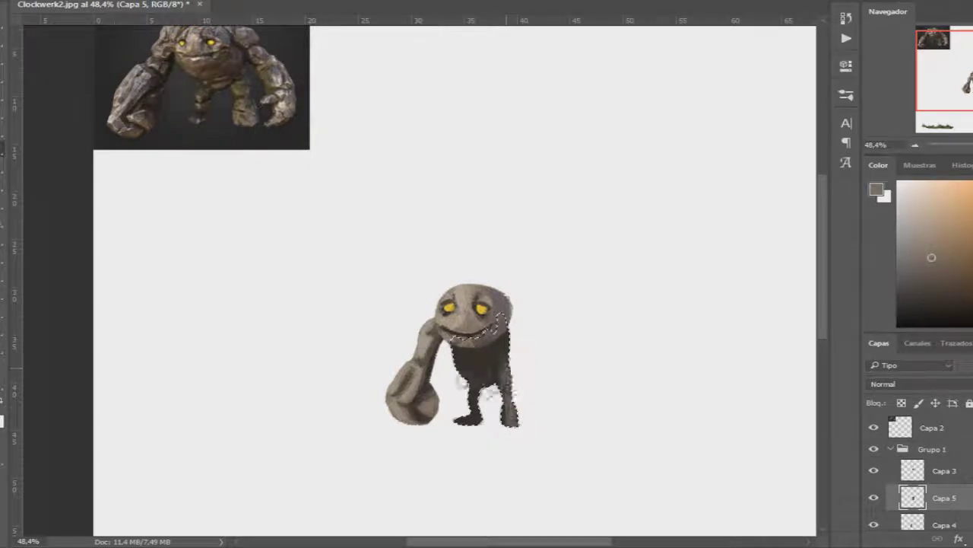
pyautogui.keyDown('alt'); pyautogui.click(460, 315); pyautogui.keyUp('alt')
pyautogui.moveTo(469, 358)
pyautogui.mouseDown()
pyautogui.moveTo(479, 389)
pyautogui.moveTo(472, 418)
pyautogui.mouseUp()
pyautogui.moveTo(480, 380); pyautogui.dragTo(478, 427)
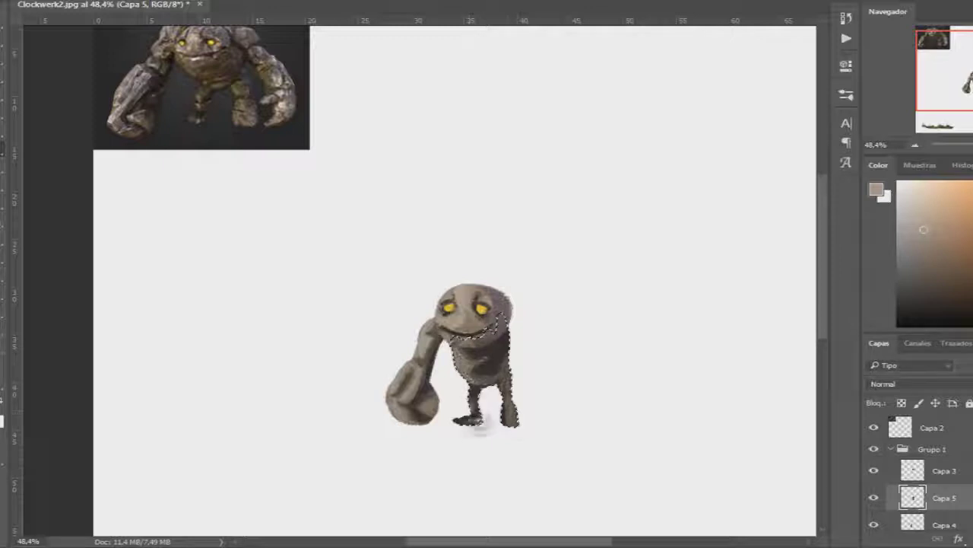
pyautogui.keyDown('alt'); pyautogui.click(235, 83); pyautogui.keyUp('alt')
pyautogui.moveTo(502, 320); pyautogui.dragTo(456, 411)
pyautogui.moveTo(464, 373); pyautogui.dragTo(487, 427)
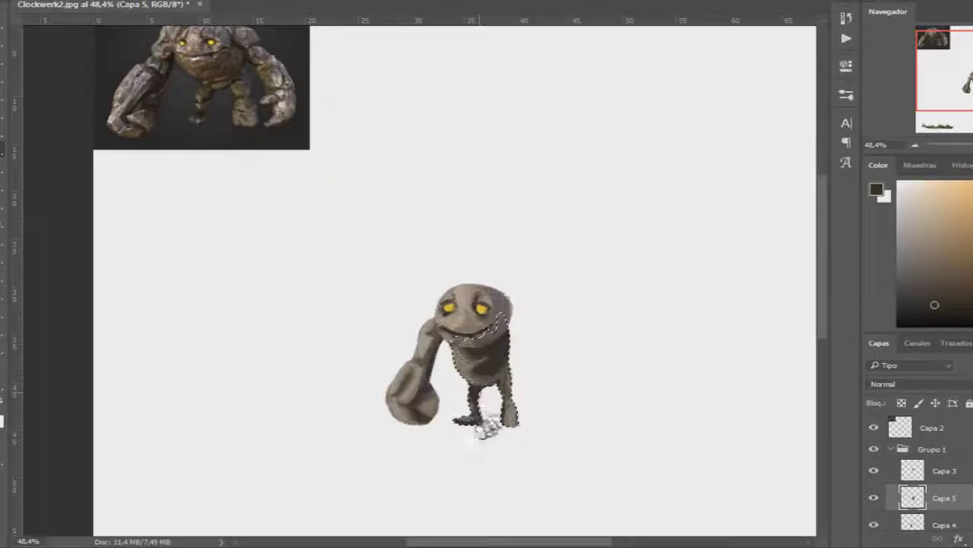
pyautogui.keyDown('alt'); pyautogui.click(276, 99); pyautogui.keyUp('alt')
pyautogui.moveTo(472, 381); pyautogui.dragTo(502, 411)
# - Add layer Capa 6 and try a dark arm to the right, then undo it
pyautogui.hotkey('ctrl', 'shift', 'alt', 'n')
pyautogui.keyDown('alt'); pyautogui.click(272, 68); pyautogui.keyUp('alt')
pyautogui.moveTo(508, 333); pyautogui.dragTo(552, 313)
pyautogui.keyDown('alt'); pyautogui.click(505, 322); pyautogui.keyUp('alt')
pyautogui.hotkey('ctrl', 'alt', 'z')
pyautogui.hotkey('ctrl', 'alt', 'z')
pyautogui.hotkey('ctrl', 'alt', 'z')
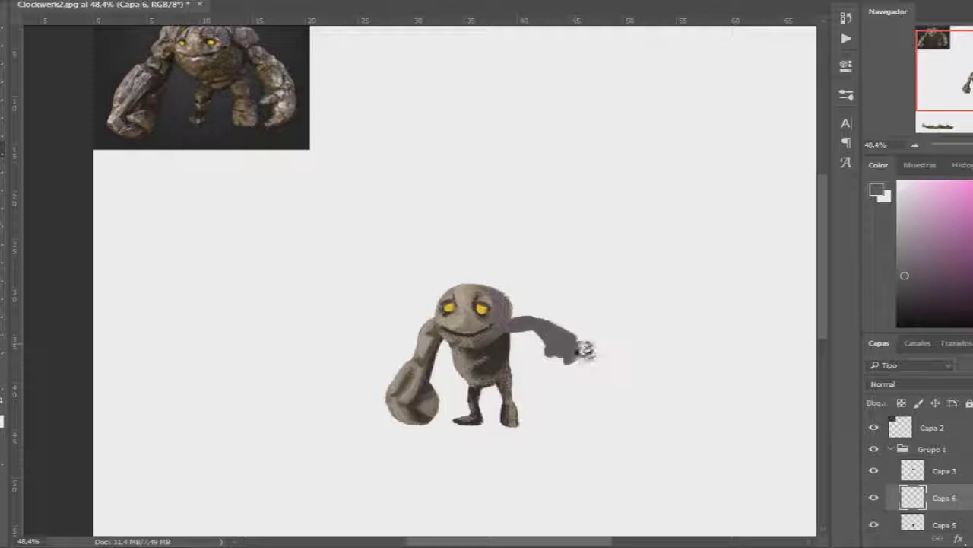
# - Refine the selected right arm on Capa 6 in stone grey, then add layer Capa 7
pyautogui.click(536, 342)
pyautogui.moveTo(563, 357); pyautogui.dragTo(552, 351)
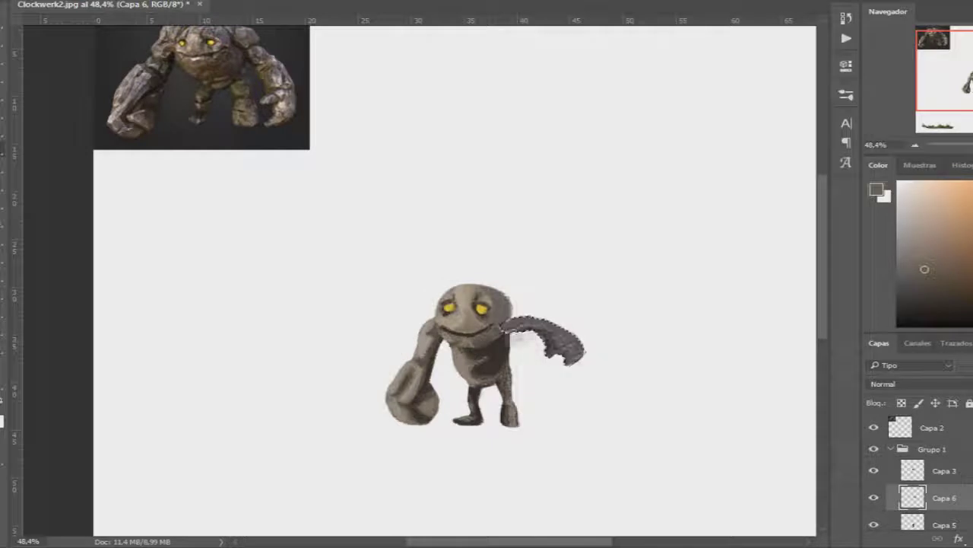
pyautogui.keyDown('alt'); pyautogui.click(474, 330); pyautogui.keyUp('alt')
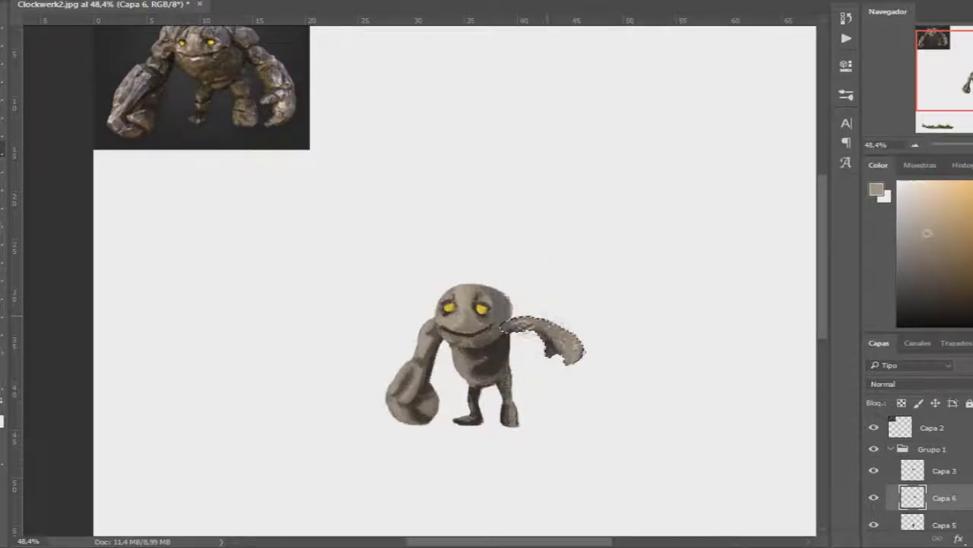
pyautogui.press('d')
pyautogui.keyDown('alt'); pyautogui.click(520, 315); pyautogui.keyUp('alt')
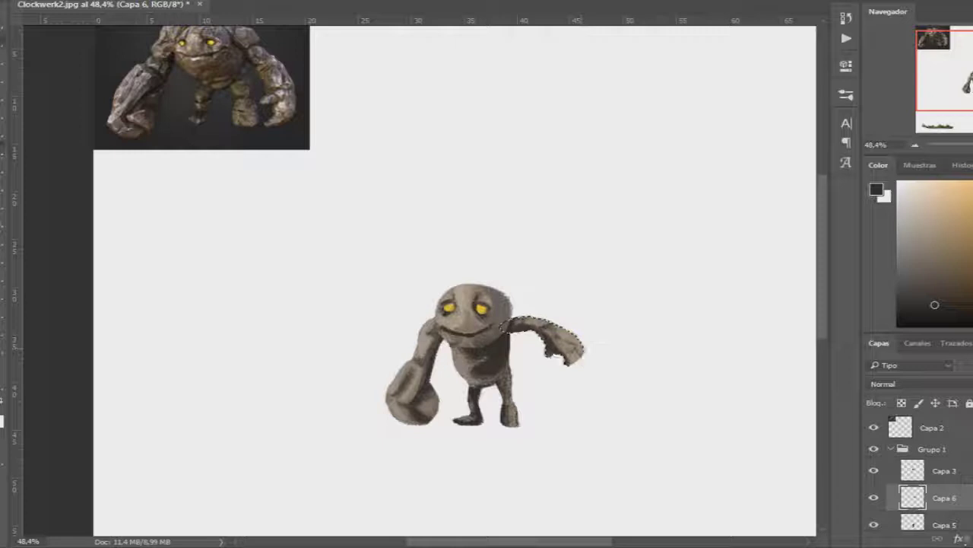
pyautogui.hotkey('ctrl', 'j')
pyautogui.keyDown('alt'); pyautogui.click(494, 365); pyautogui.keyUp('alt')
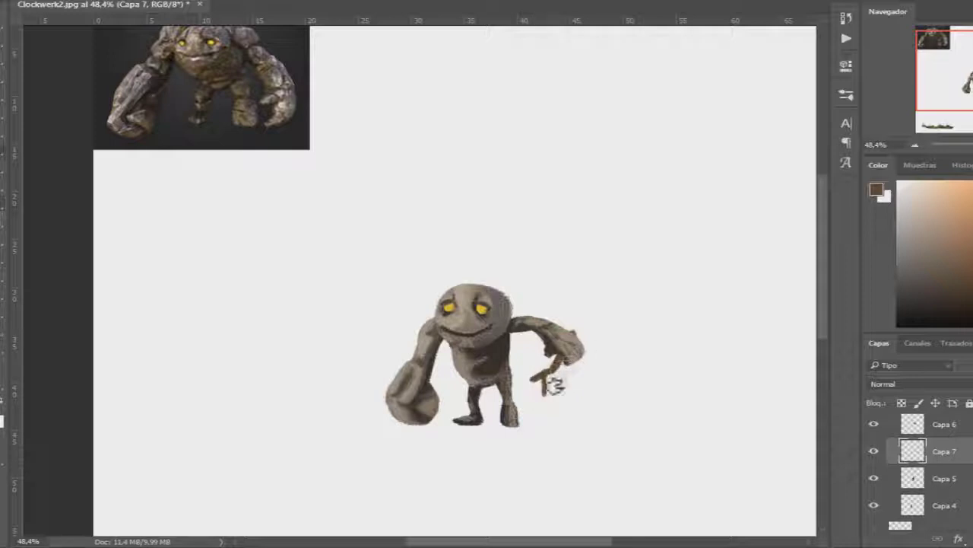
# - Rotate the arm on Capa 6 down beside the golem's leg
pyautogui.keyDown('ctrl'); pyautogui.click(566, 342); pyautogui.keyUp('ctrl')
pyautogui.moveTo(592, 358)
pyautogui.mouseDown()
pyautogui.moveTo(605, 392)
pyautogui.moveTo(609, 354)
pyautogui.mouseUp()
pyautogui.press('Return')
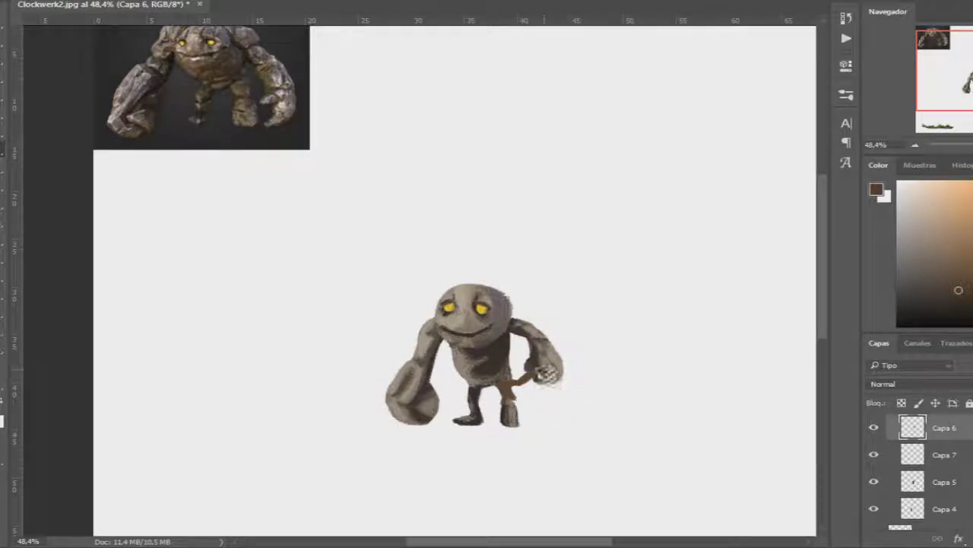
# - Sample dark browns on Capa 7 for the stick in the golem's hand
pyautogui.keyDown('ctrl'); pyautogui.click(536, 388); pyautogui.keyUp('ctrl')
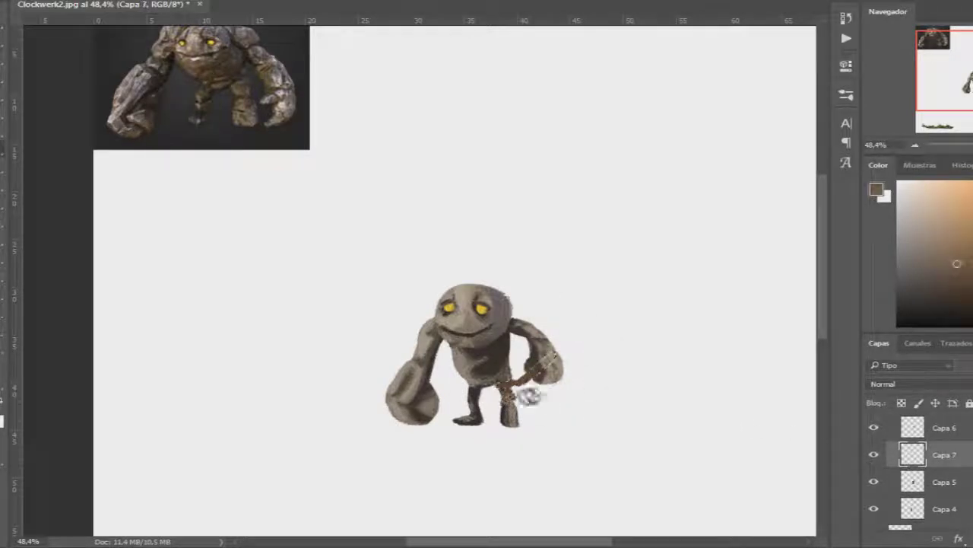
pyautogui.keyDown('alt'); pyautogui.click(508, 394); pyautogui.keyUp('alt')
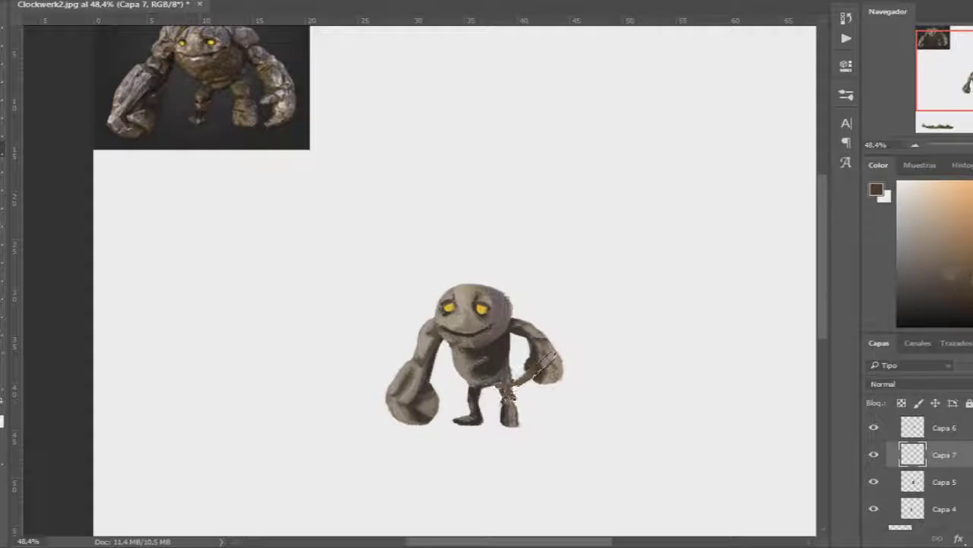
pyautogui.keyDown('alt'); pyautogui.click(509, 396); pyautogui.keyUp('alt')
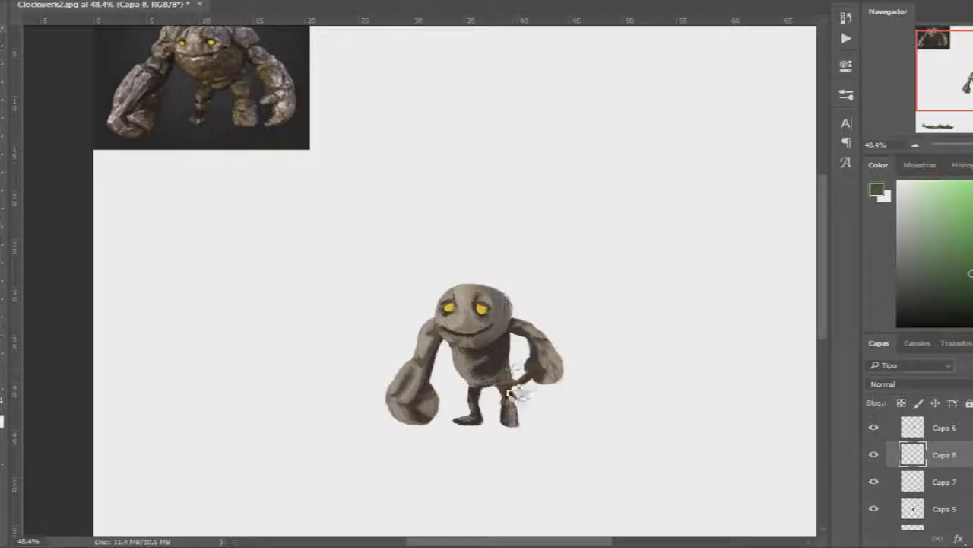
# - Paint green tree foliage and move and rotate the tree into the golem's hand
pyautogui.moveTo(511, 395); pyautogui.dragTo(505, 411)
pyautogui.moveTo(493, 377)
pyautogui.mouseDown()
pyautogui.moveTo(523, 403)
pyautogui.moveTo(508, 403)
pyautogui.moveTo(563, 304)
pyautogui.mouseUp()
pyautogui.hotkey('ctrl', 't')
pyautogui.moveTo(623, 335)
pyautogui.mouseDown()
pyautogui.moveTo(644, 361)
pyautogui.moveTo(635, 335)
pyautogui.moveTo(611, 420)
pyautogui.moveTo(652, 289)
pyautogui.mouseUp()
pyautogui.press('Return')
# - Raise the arm on Capa 6, repaint the hand around the trunk, and delete Capa 8
pyautogui.hotkey('ctrl', 't')
pyautogui.press('Return')
pyautogui.keyDown('alt'); pyautogui.click(548, 329); pyautogui.keyUp('alt')
pyautogui.moveTo(566, 323)
pyautogui.mouseDown()
pyautogui.moveTo(586, 346)
pyautogui.moveTo(540, 344)
pyautogui.moveTo(578, 312)
pyautogui.moveTo(586, 332)
pyautogui.moveTo(565, 342)
pyautogui.moveTo(572, 357)
pyautogui.moveTo(569, 346)
pyautogui.mouseUp()
pyautogui.keyDown('alt'); pyautogui.click(549, 343); pyautogui.keyUp('alt')
pyautogui.keyDown('ctrl'); pyautogui.click(567, 334); pyautogui.keyUp('ctrl')
pyautogui.hotkey('ctrl', 'z')
# - Fill out the tree's foliage, move the golem group, and paint a ground shadow
pyautogui.moveTo(564, 250)
pyautogui.mouseDown()
pyautogui.moveTo(578, 277)
pyautogui.moveTo(608, 270)
pyautogui.moveTo(593, 259)
pyautogui.moveTo(601, 273)
pyautogui.mouseUp()
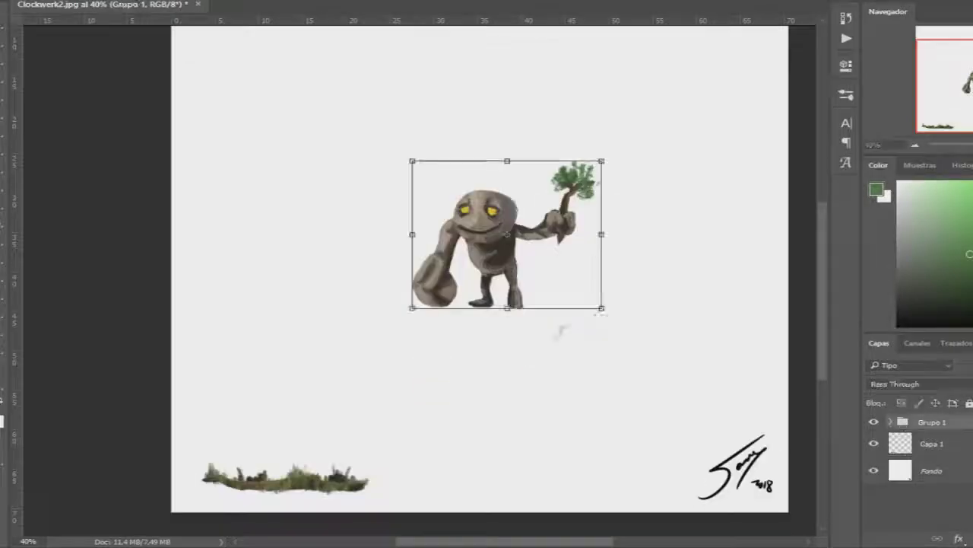
pyautogui.moveTo(560, 283)
pyautogui.mouseDown()
pyautogui.moveTo(540, 285)
pyautogui.moveTo(540, 302)
pyautogui.mouseUp()
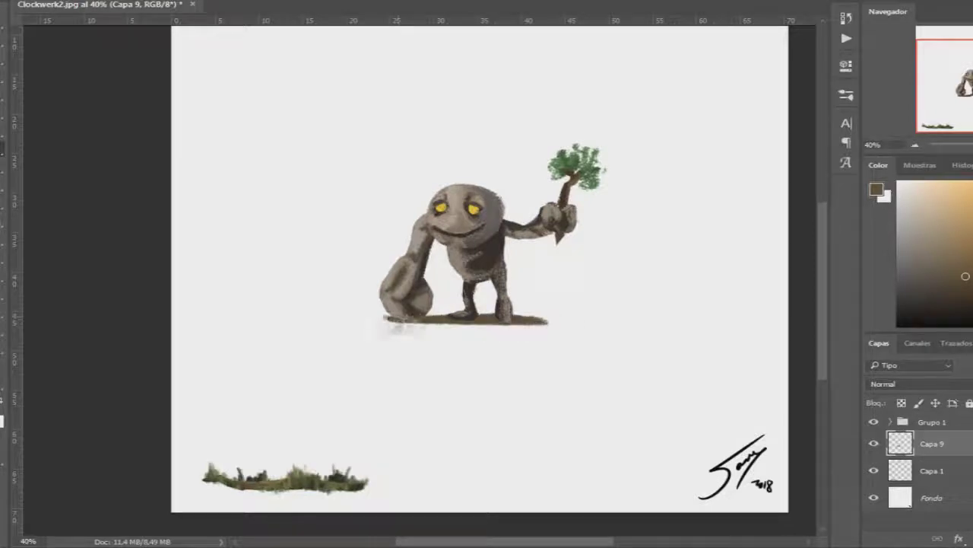
pyautogui.moveTo(460, 329); pyautogui.dragTo(524, 323)
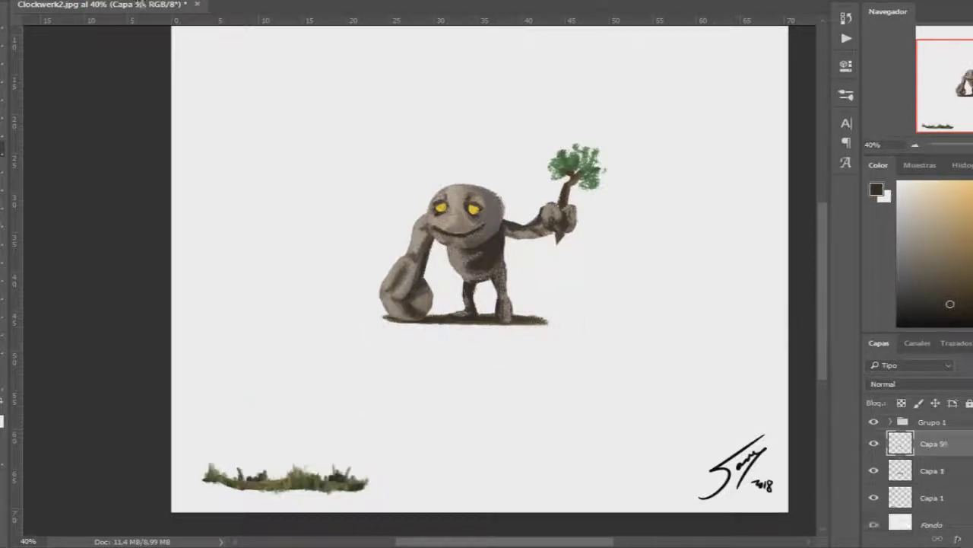
# - On new layers Capa 10 and Capa 11, paint grass-green ground under the feet
pyautogui.hotkey('ctrl', 'shift', 'alt', 'n')
pyautogui.keyDown('alt'); pyautogui.click(300, 435); pyautogui.keyUp('alt')
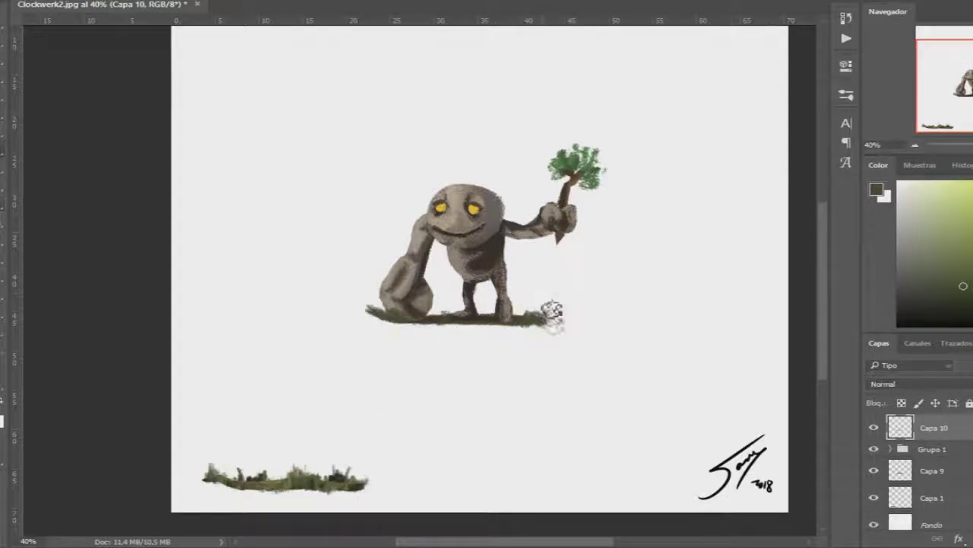
pyautogui.keyDown('alt'); pyautogui.click(274, 471); pyautogui.keyUp('alt')
pyautogui.keyDown('alt'); pyautogui.click(343, 466); pyautogui.keyUp('alt')
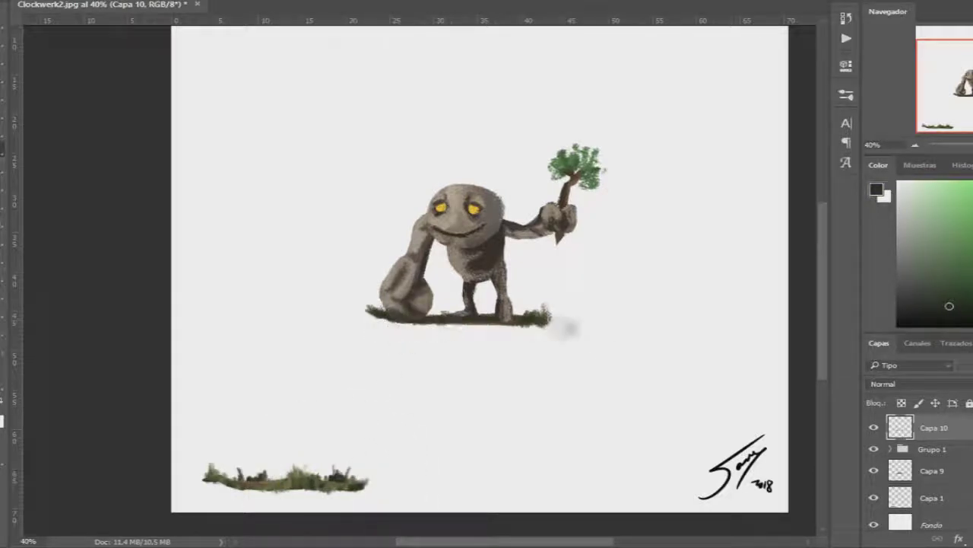
pyautogui.hotkey('ctrl', 'shift', 'alt', 'n')
pyautogui.keyDown('alt'); pyautogui.click(277, 462); pyautogui.keyUp('alt')
pyautogui.moveTo(418, 334); pyautogui.dragTo(441, 325)
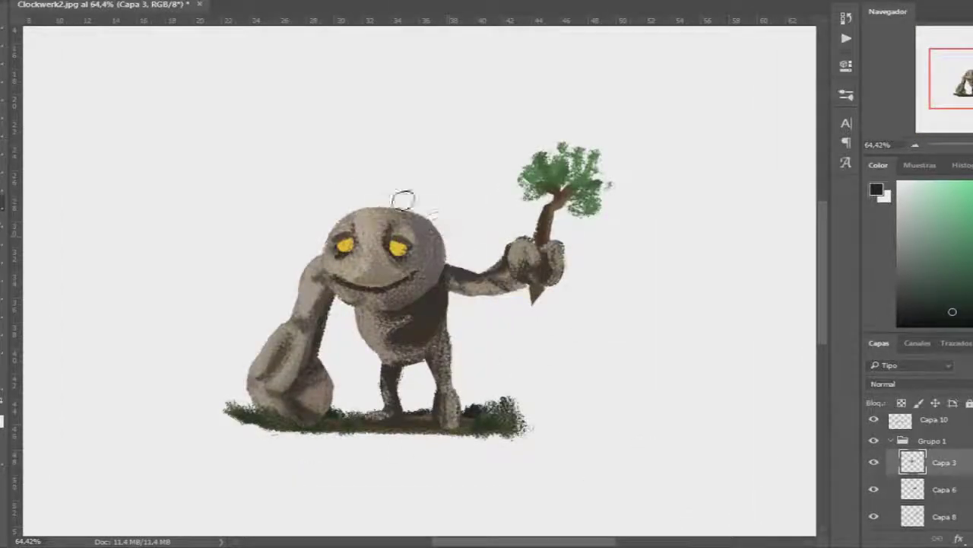
# - Enlarge the golem and move it up and to the left
pyautogui.keyDown('ctrl'); pyautogui.click(304, 257); pyautogui.keyUp('ctrl')
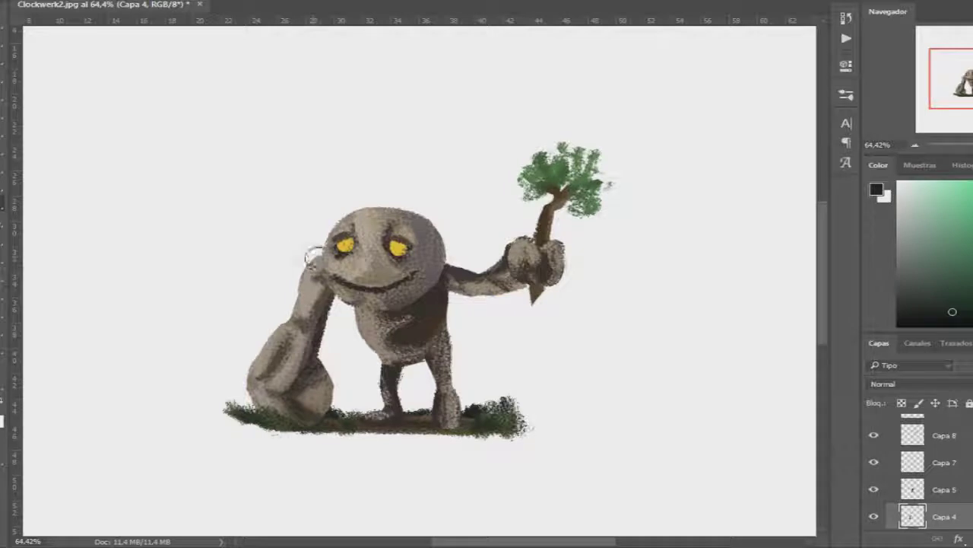
pyautogui.keyDown('ctrl'); pyautogui.click(323, 235); pyautogui.keyUp('ctrl')
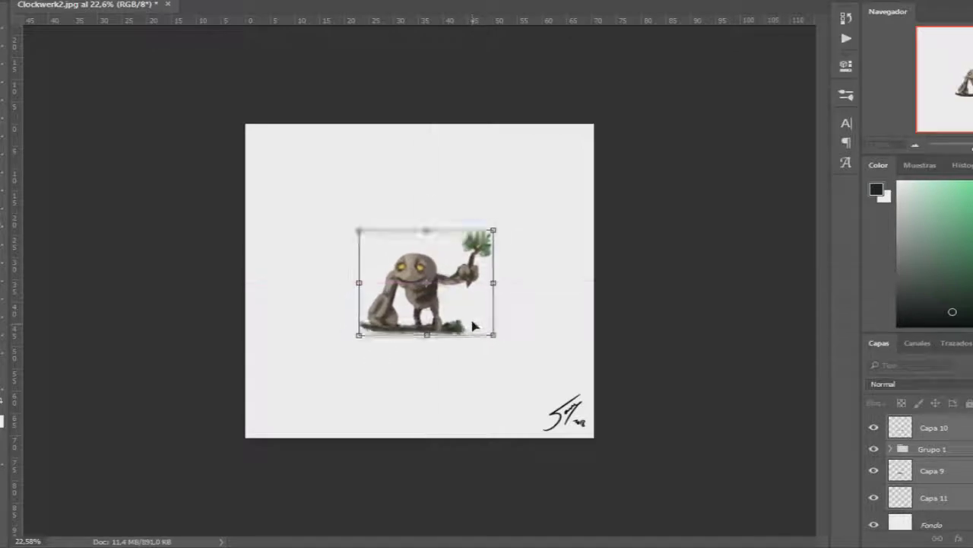
pyautogui.moveTo(473, 326)
pyautogui.mouseDown()
pyautogui.moveTo(466, 311)
pyautogui.moveTo(495, 331)
pyautogui.mouseUp()
pyautogui.press('Return')
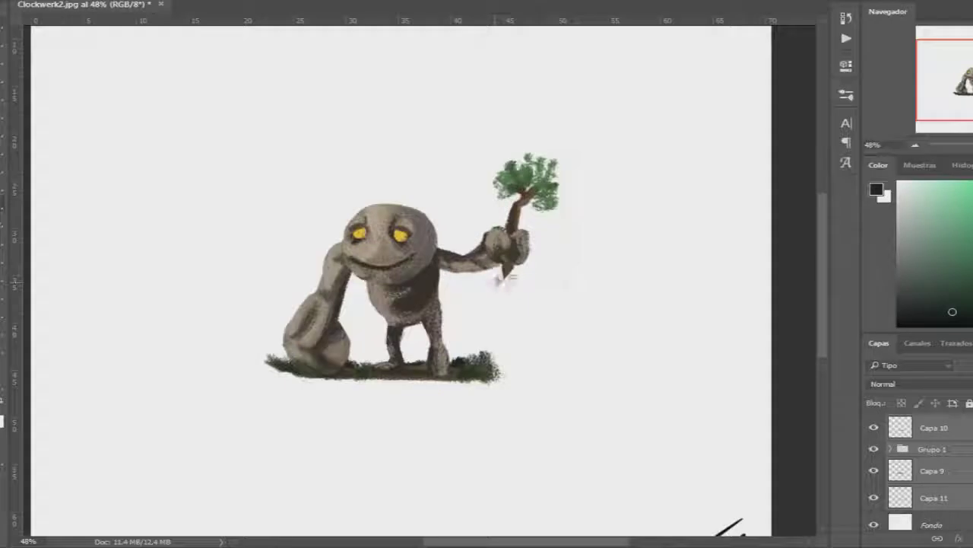
# - Rotate the hand and tree clockwise so the tree stands higher
pyautogui.hotkey('ctrl', 't')
pyautogui.moveTo(601, 243)
pyautogui.mouseDown()
pyautogui.moveTo(669, 378)
pyautogui.moveTo(569, 146)
pyautogui.moveTo(615, 187)
pyautogui.moveTo(600, 156)
pyautogui.moveTo(604, 172)
pyautogui.mouseUp()
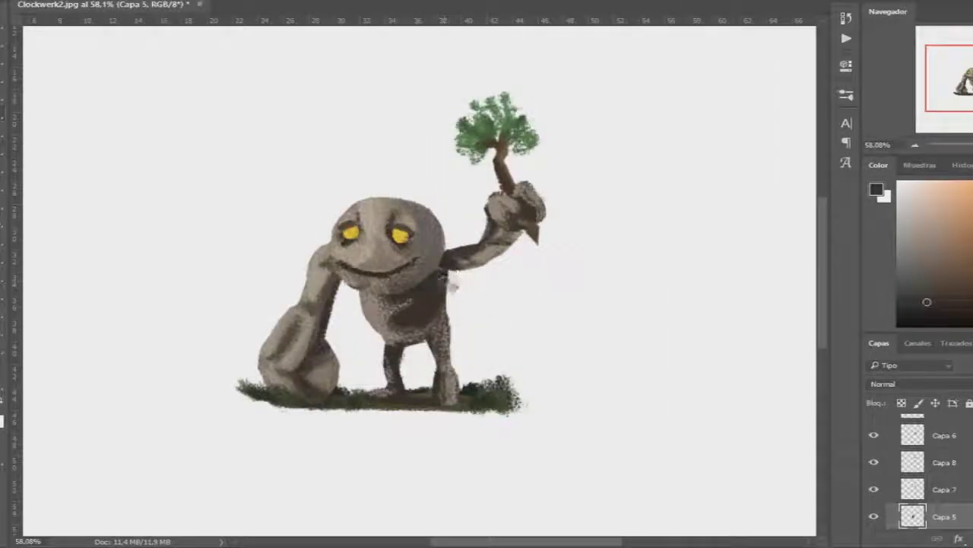
pyautogui.keyDown('ctrl'); pyautogui.click(439, 271); pyautogui.keyUp('ctrl')
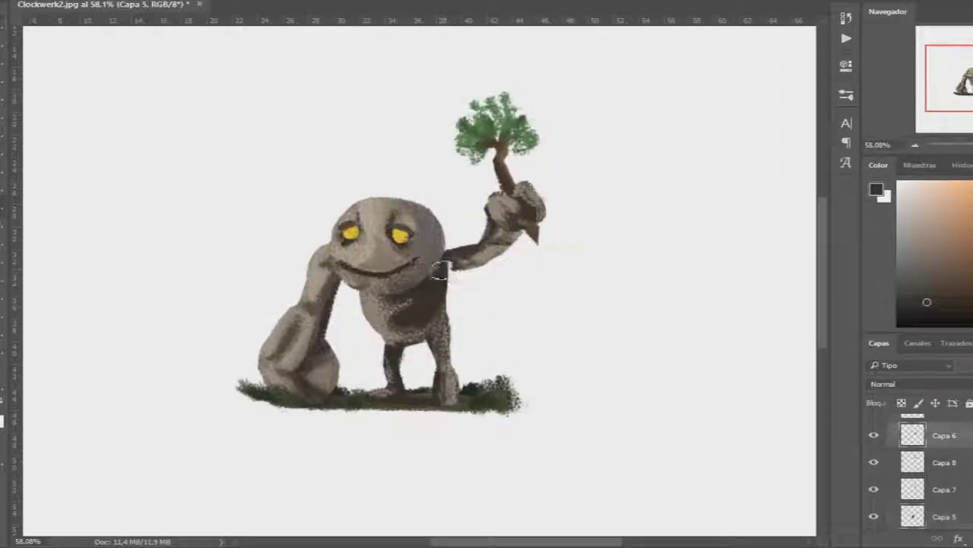